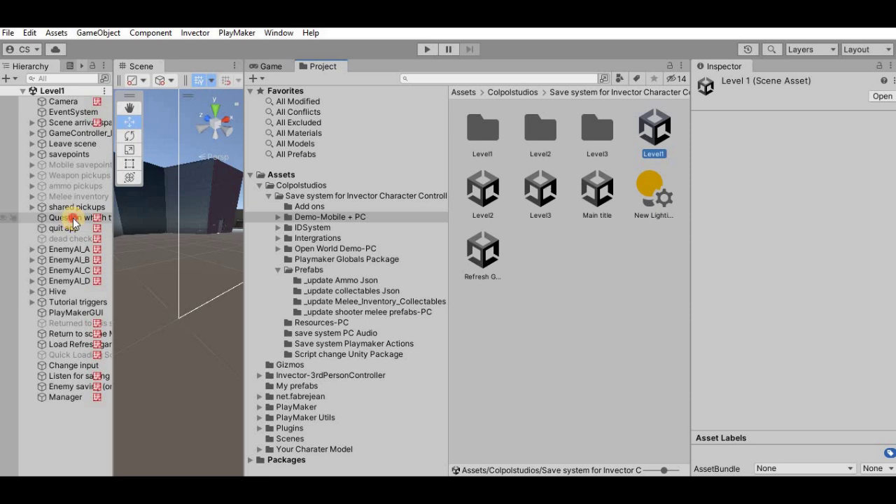
# - Show the My prefabs folder and open the "Question which type of controller is in use" FSM of Level1 for editing
pyautogui.click(73, 217)
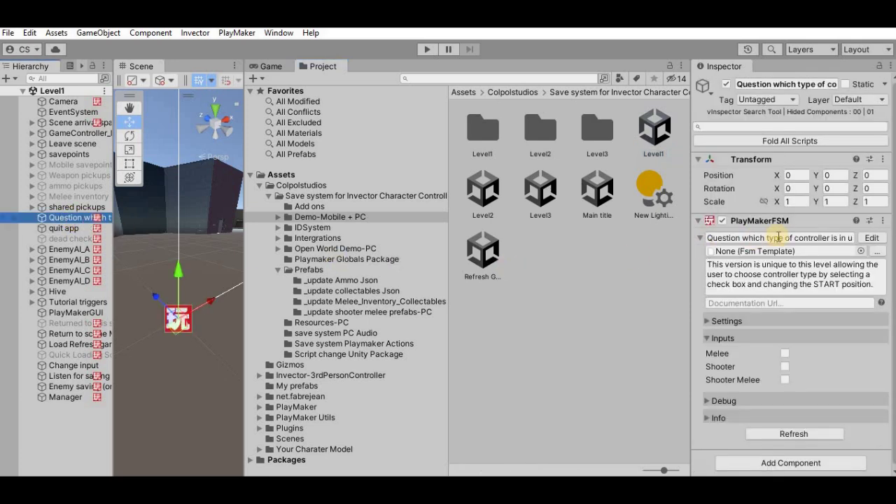
pyautogui.click(777, 238)
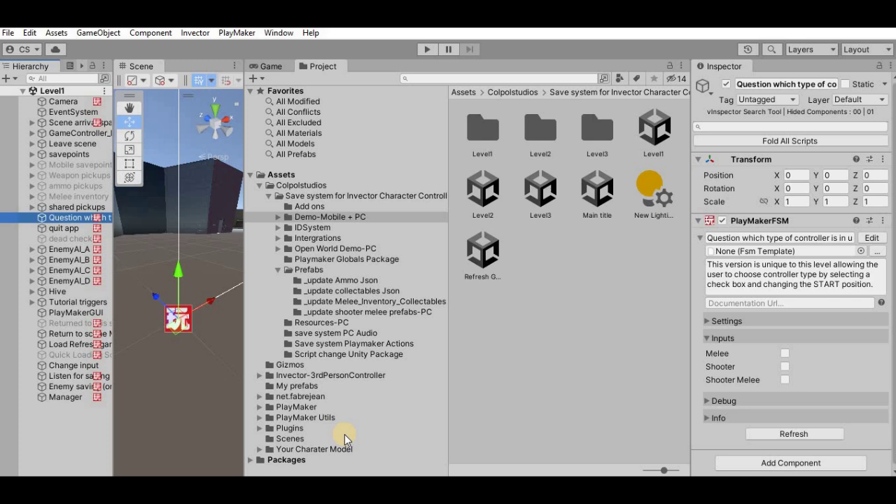
pyautogui.click(318, 387)
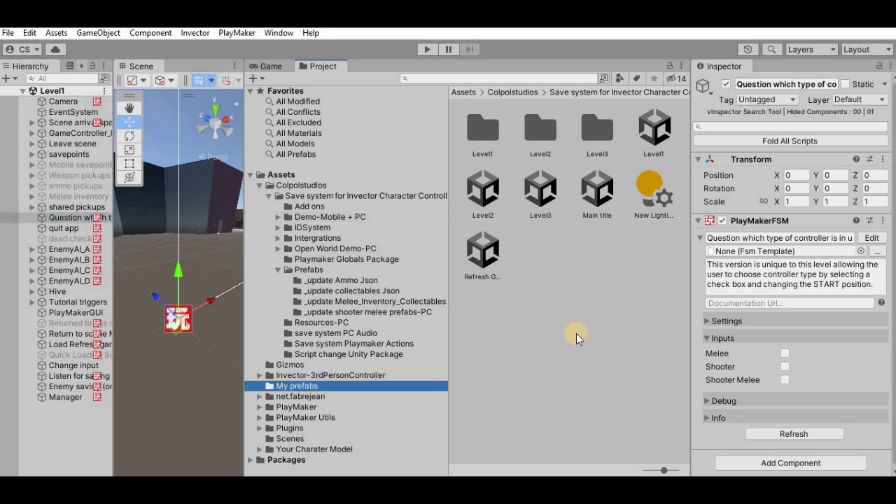
pyautogui.click(871, 239)
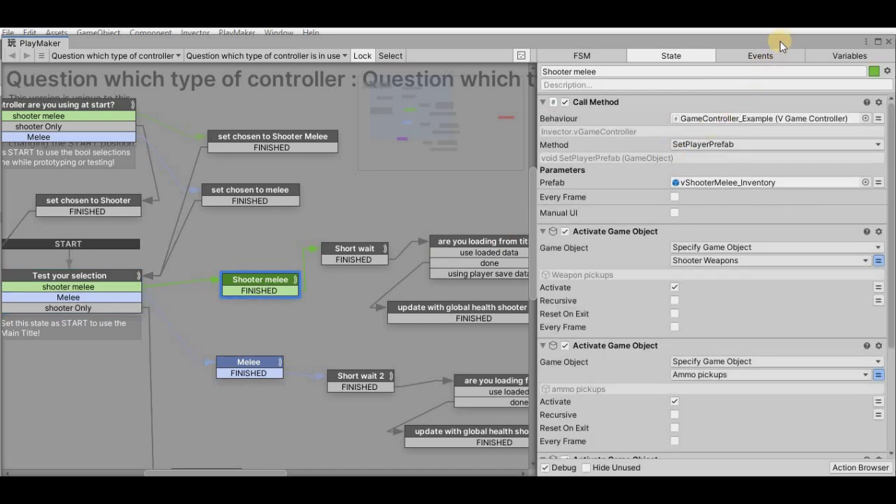
# - Assign the vShooterController_X Bot prefab to the SetPlayerPrefab call in Level1's Shooter melee state, close the FSM editor and save the scene
pyautogui.moveTo(781, 42); pyautogui.dragTo(676, 228)
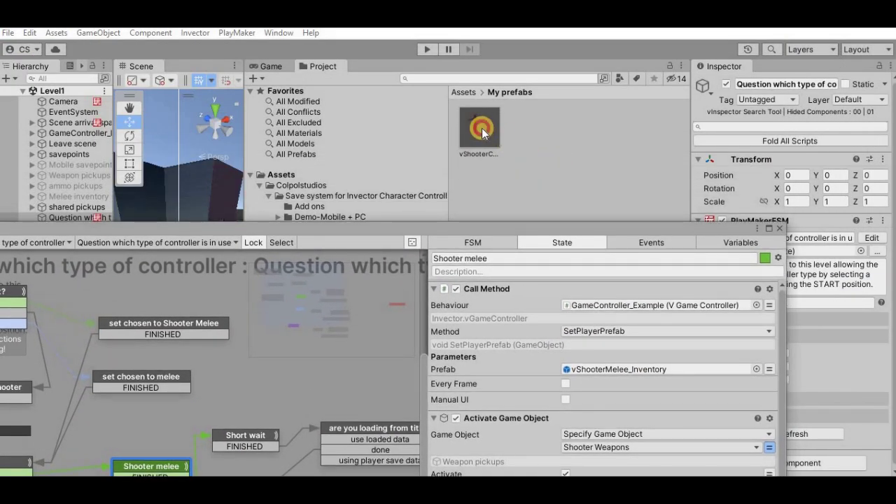
pyautogui.moveTo(482, 128); pyautogui.dragTo(558, 331)
pyautogui.moveTo(590, 359); pyautogui.dragTo(598, 366)
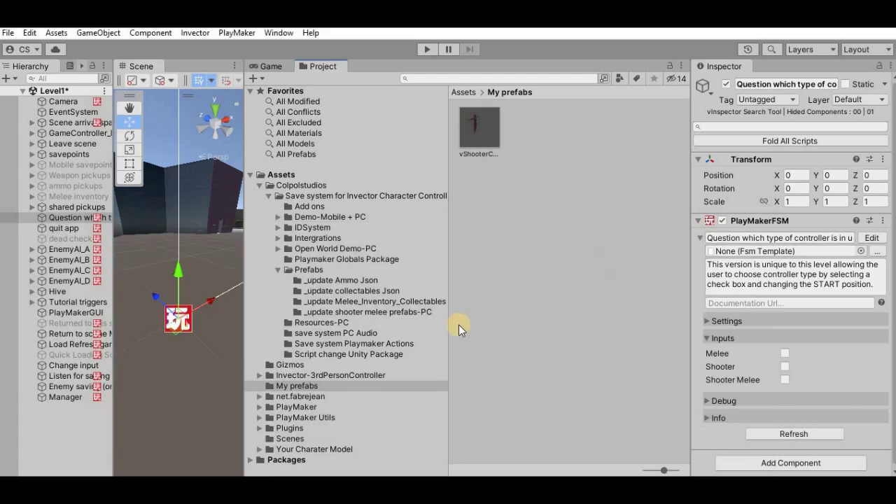
pyautogui.click(458, 326)
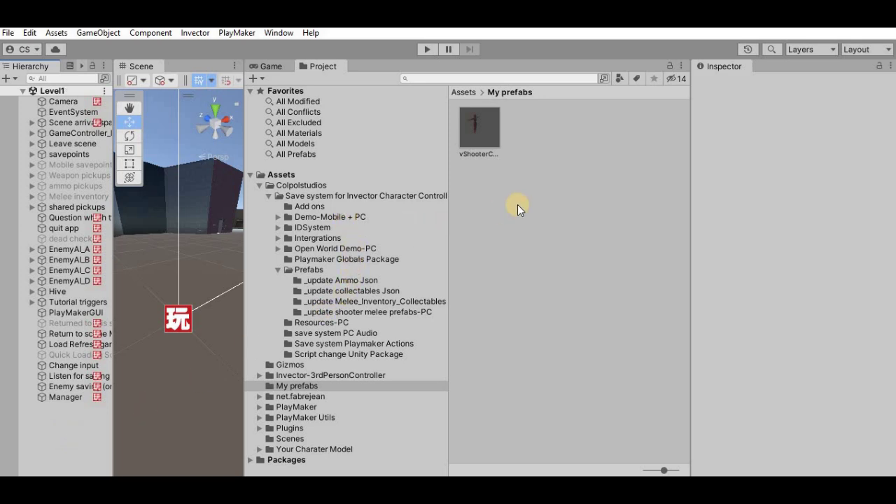
# - Open the Level2 scene from Demo-Mobile + PC, show My prefabs, and open the scene's controller-type question FSM for editing
pyautogui.click(350, 217)
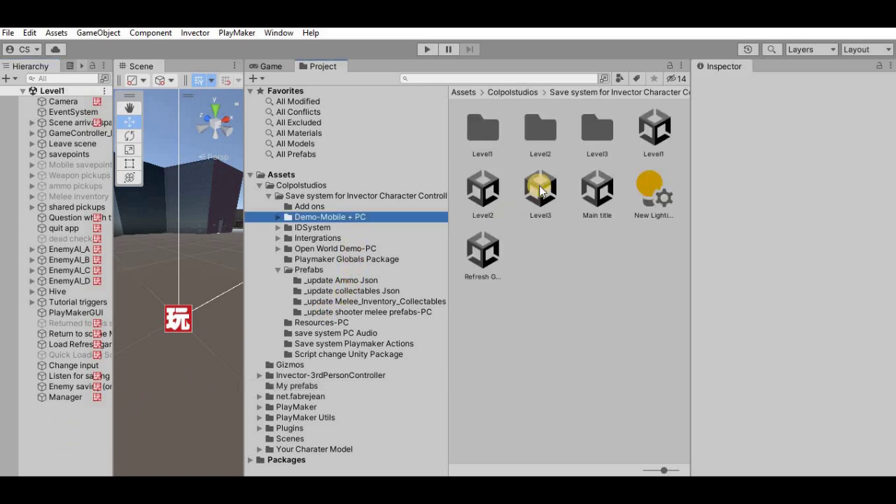
pyautogui.click(480, 193)
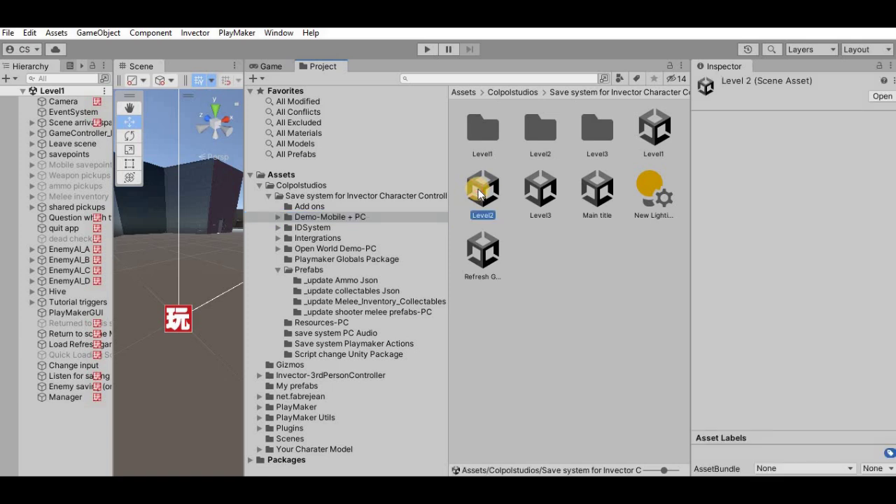
pyautogui.doubleClick(480, 195)
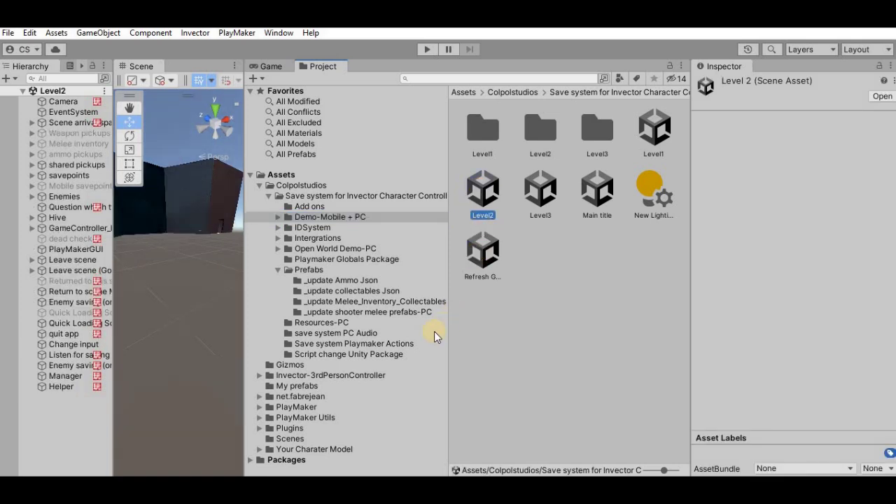
pyautogui.click(312, 386)
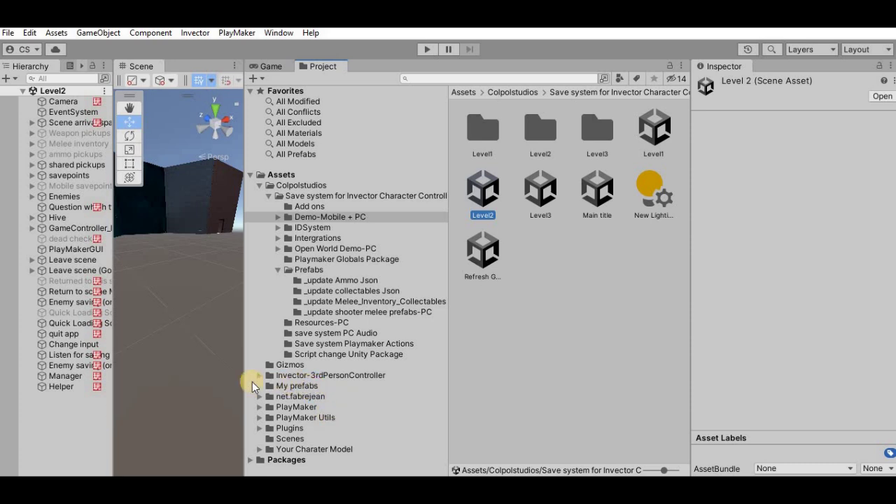
pyautogui.click(72, 207)
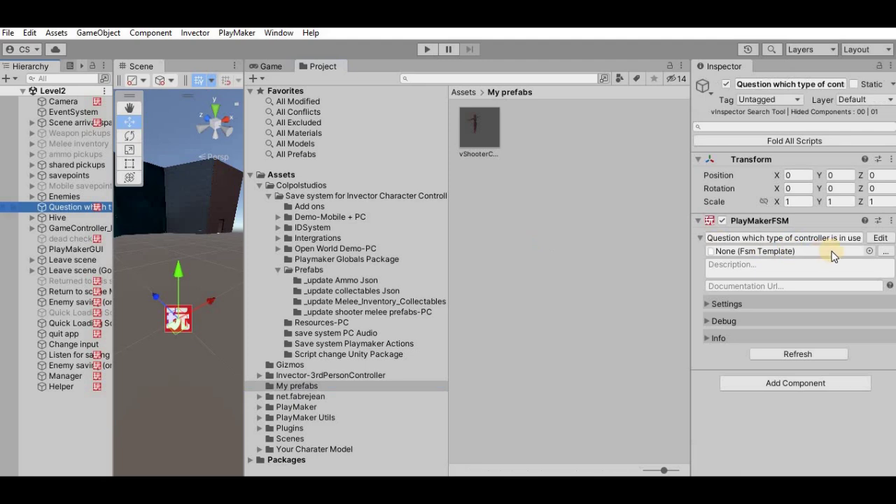
pyautogui.click(878, 236)
pyautogui.click(880, 238)
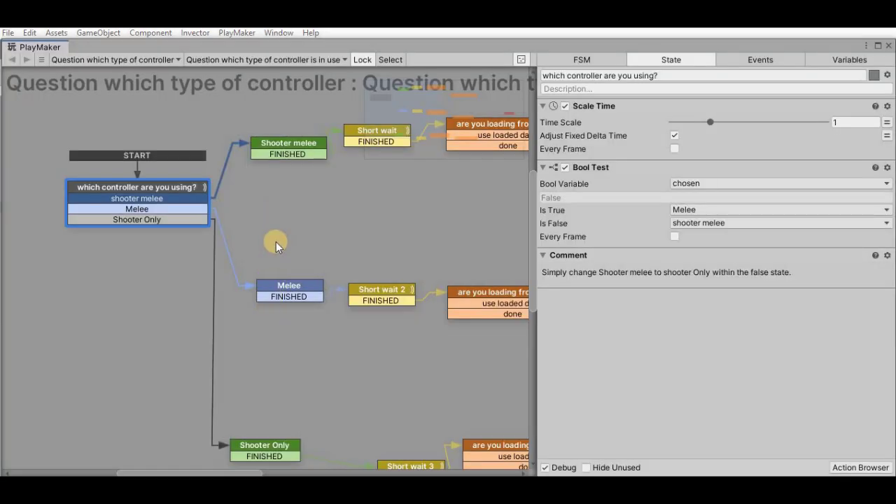
# - Set the Prefab parameter of Level2's Shooter melee state to vShooterController_X Bot, close the FSM editor and save the scene
pyautogui.click(276, 240)
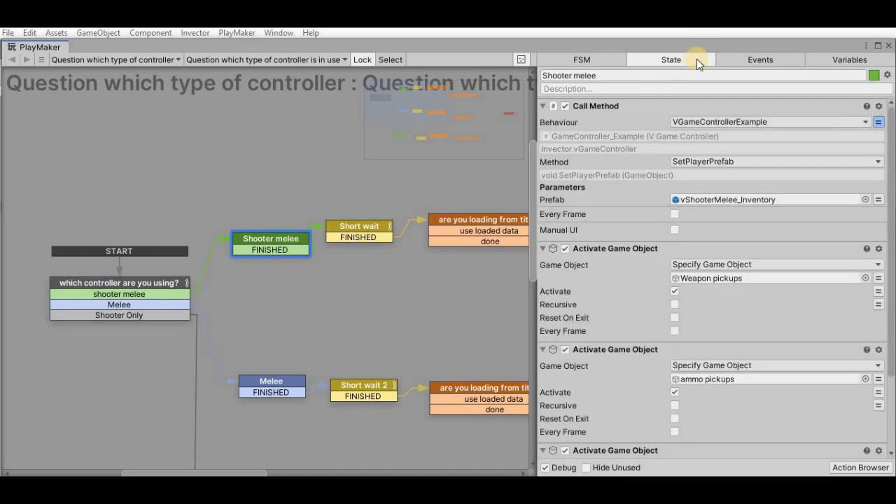
pyautogui.moveTo(537, 47); pyautogui.dragTo(619, 359)
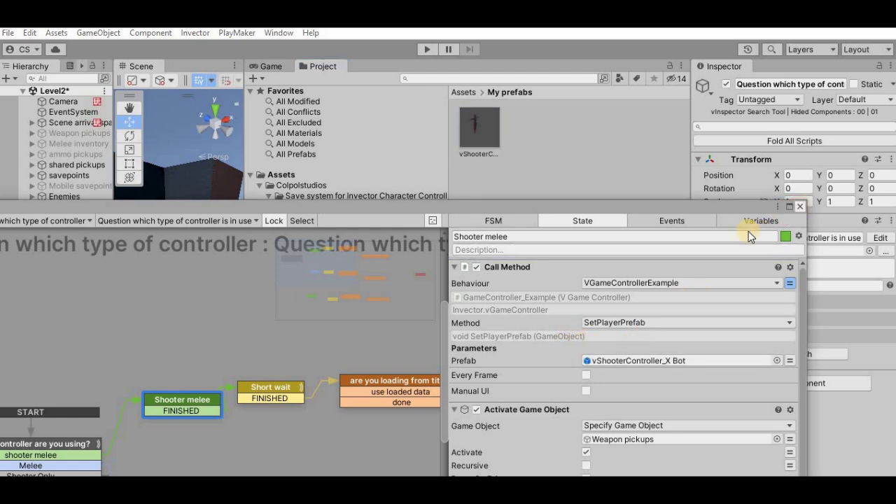
pyautogui.click(21, 433)
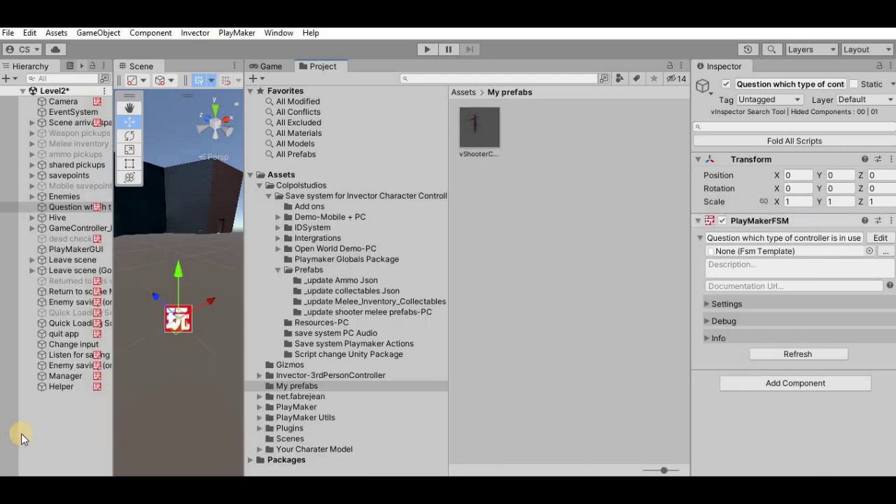
pyautogui.click(61, 425)
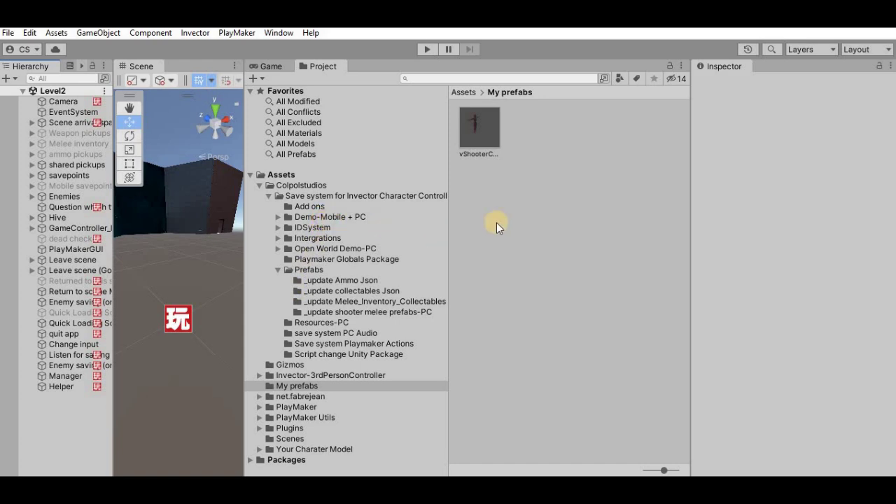
# - Open the Level3 scene from Demo-Mobile + PC, show My prefabs, and open the scene's controller-type question FSM for editing
pyautogui.click(323, 218)
pyautogui.click(542, 196)
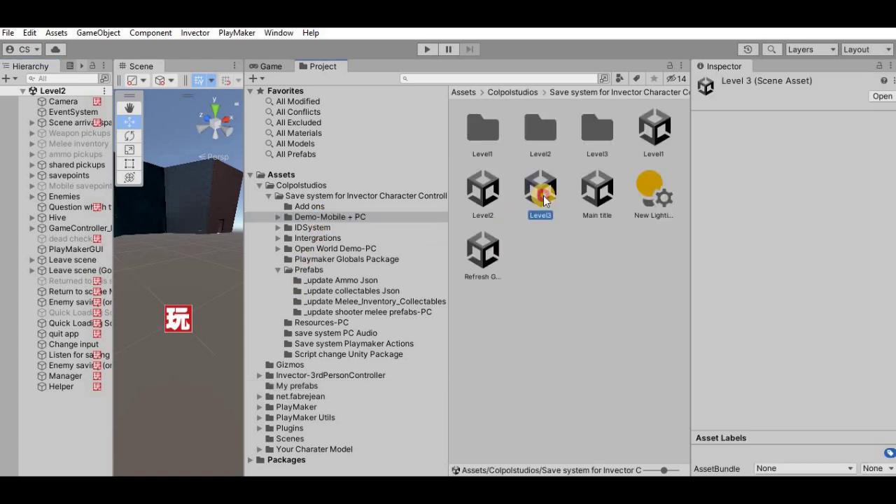
pyautogui.doubleClick(541, 196)
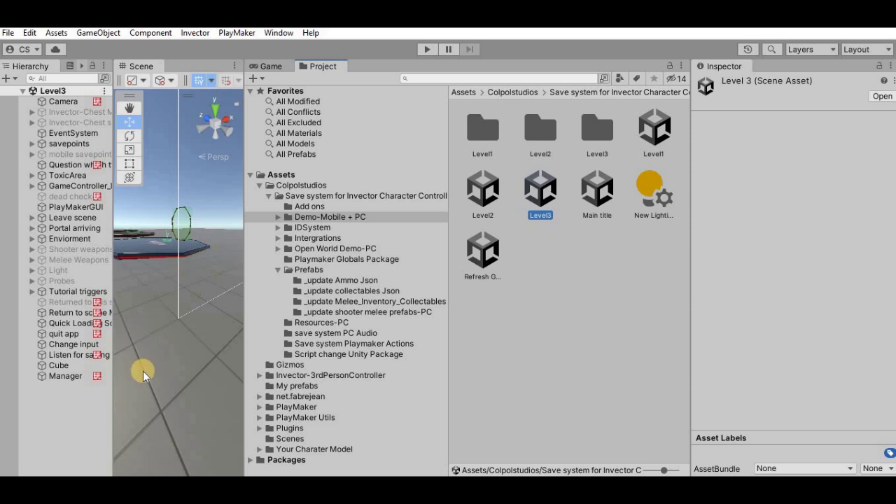
pyautogui.click(297, 385)
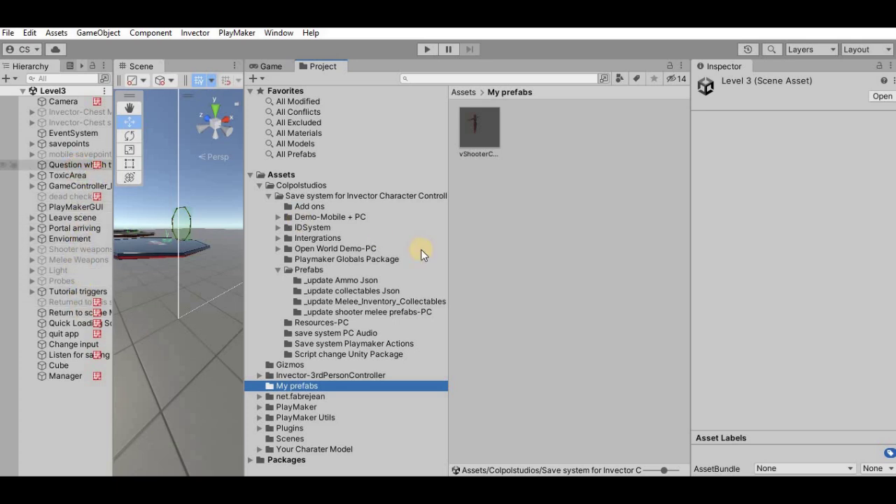
pyautogui.click(77, 166)
pyautogui.click(876, 236)
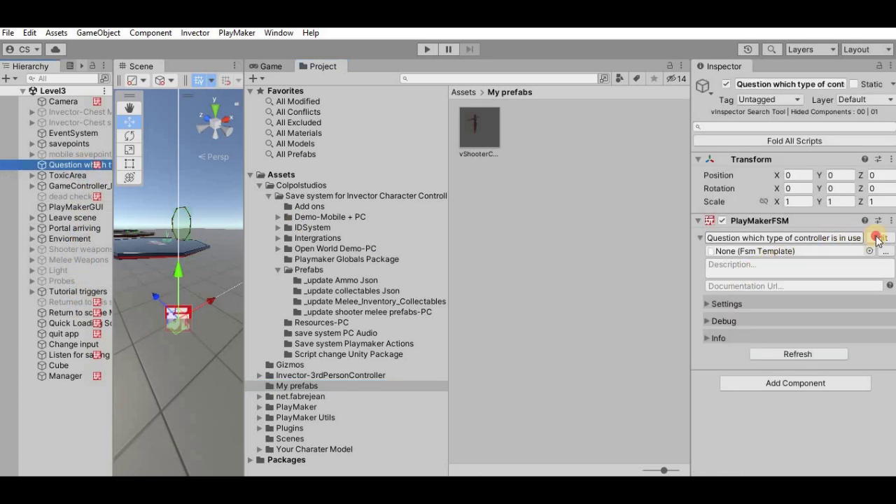
pyautogui.click(877, 240)
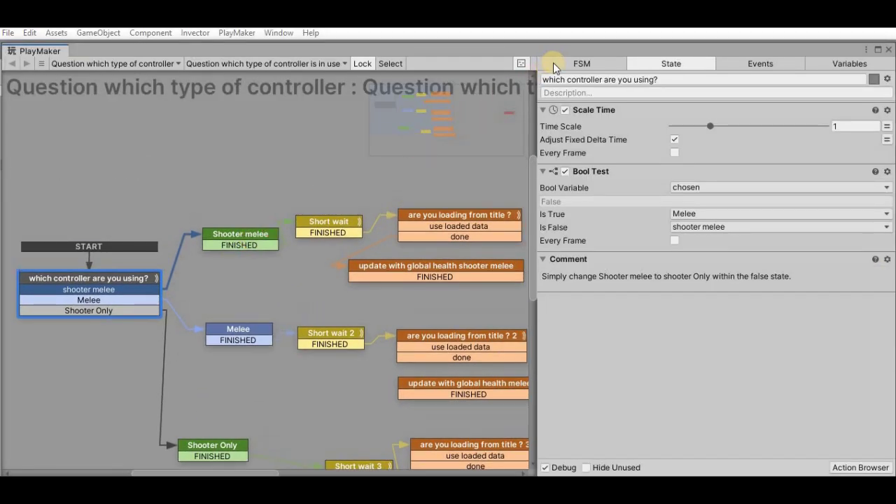
# - Replace the player prefab in Level3's Shooter melee state with the custom shooter controller from My prefabs and save the scene
pyautogui.moveTo(559, 54); pyautogui.dragTo(460, 231)
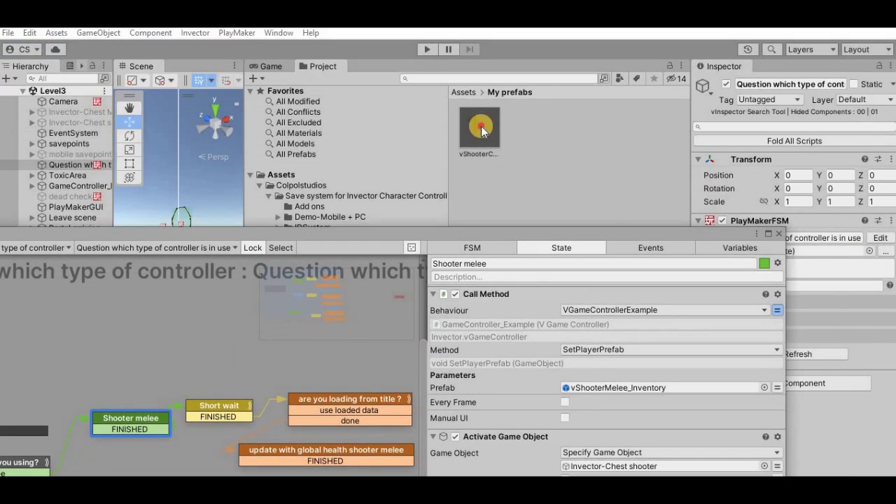
pyautogui.moveTo(480, 127); pyautogui.dragTo(599, 387)
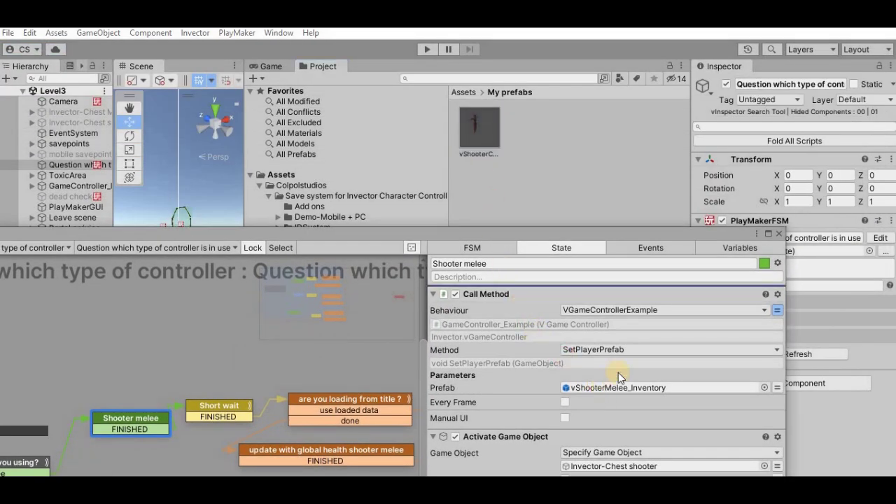
pyautogui.click(777, 233)
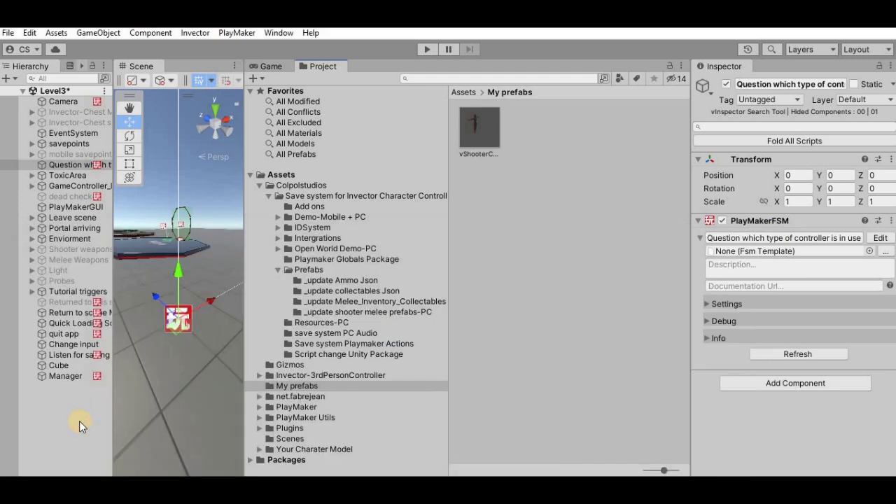
pyautogui.click(80, 420)
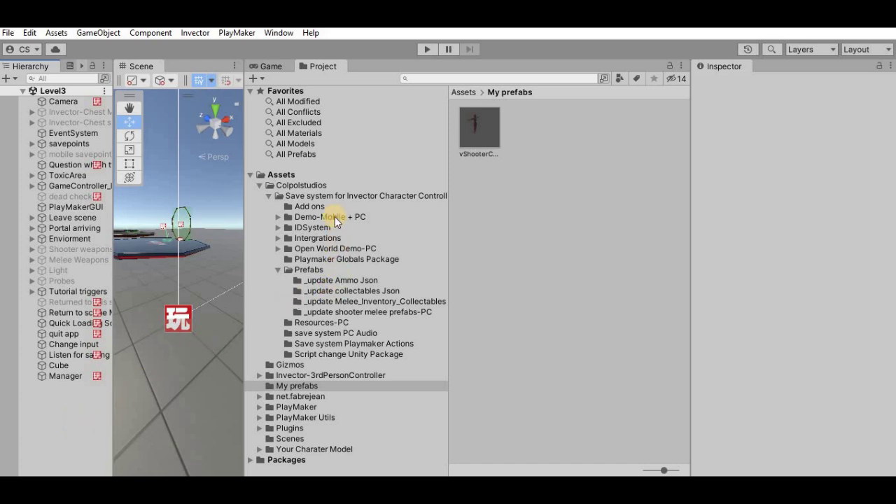
# - Reopen the Level1 scene from Demo-Mobile + PC and enlarge the Game view on both sides
pyautogui.click(420, 219)
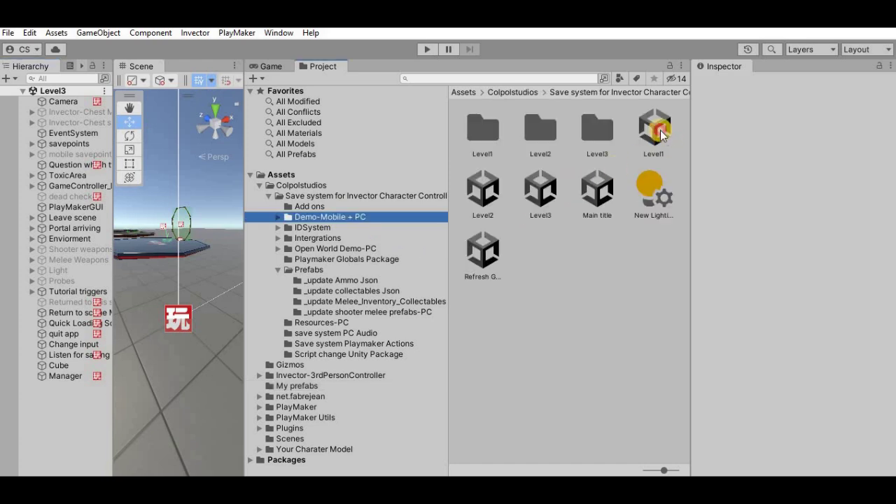
pyautogui.click(660, 133)
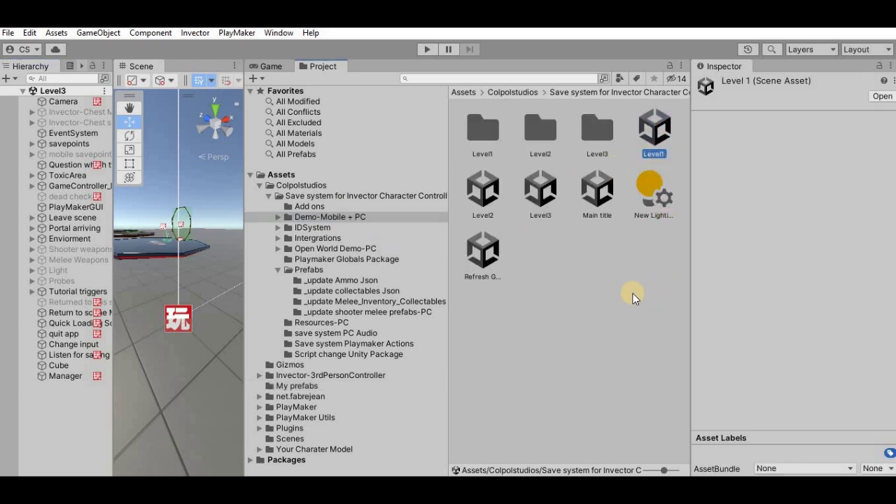
pyautogui.click(271, 67)
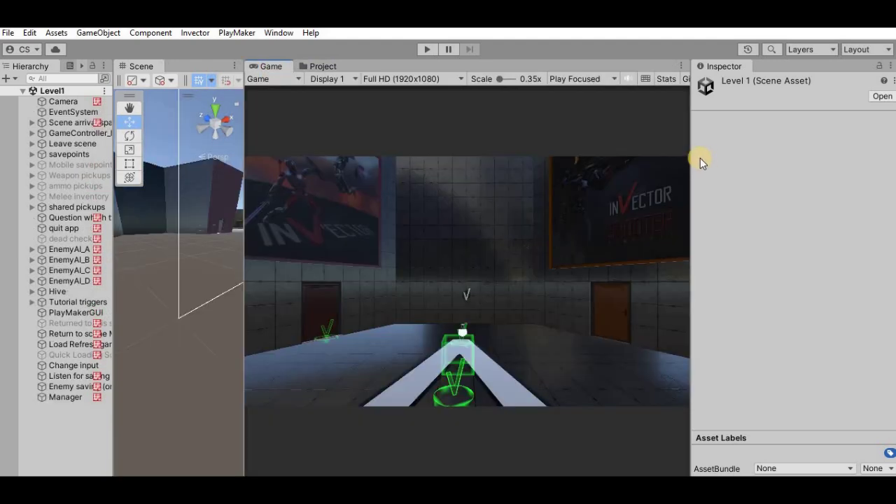
pyautogui.moveTo(691, 159); pyautogui.dragTo(784, 163)
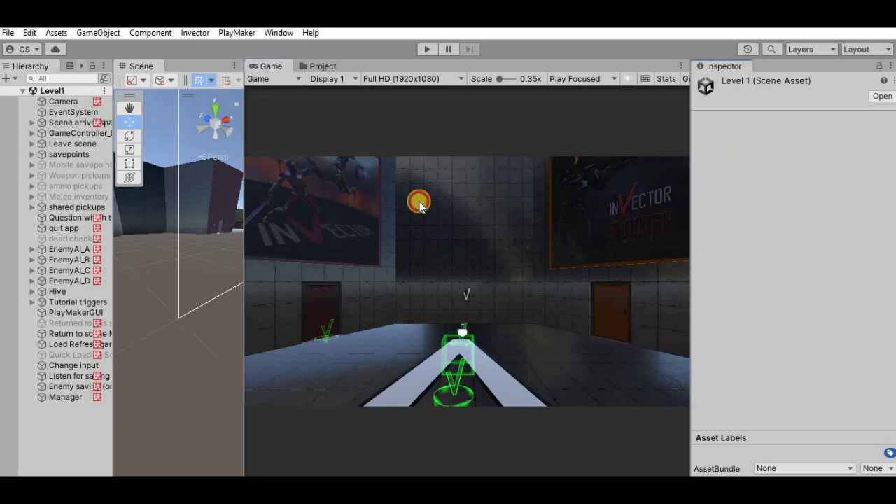
pyautogui.moveTo(280, 230); pyautogui.dragTo(142, 246)
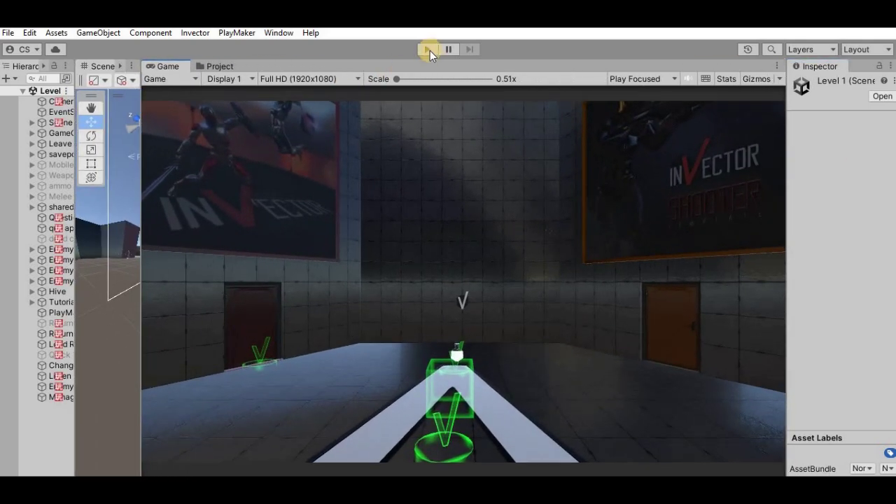
# - Play-test Level1 by starting a new game and running the character through the red door
pyautogui.click(424, 48)
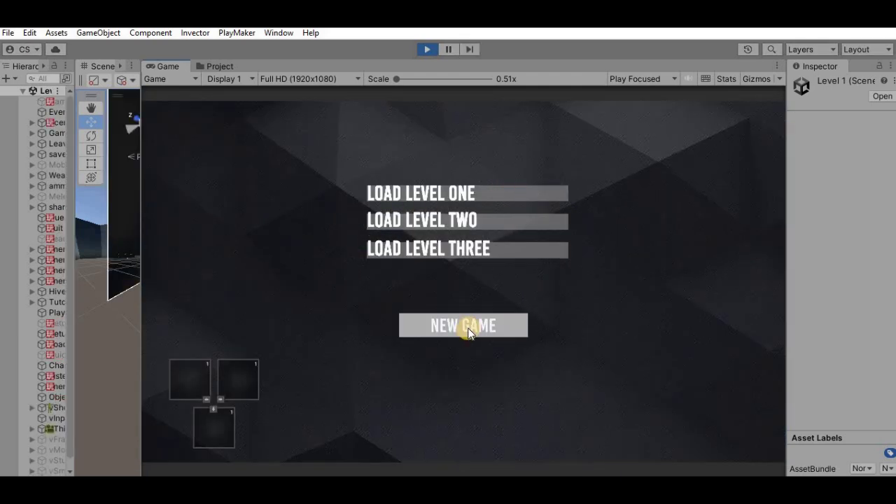
pyautogui.click(468, 329)
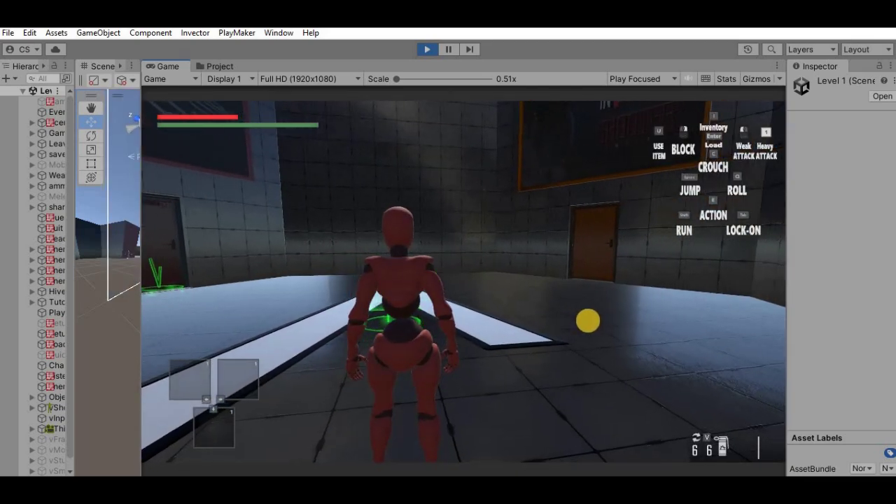
pyautogui.press('w')
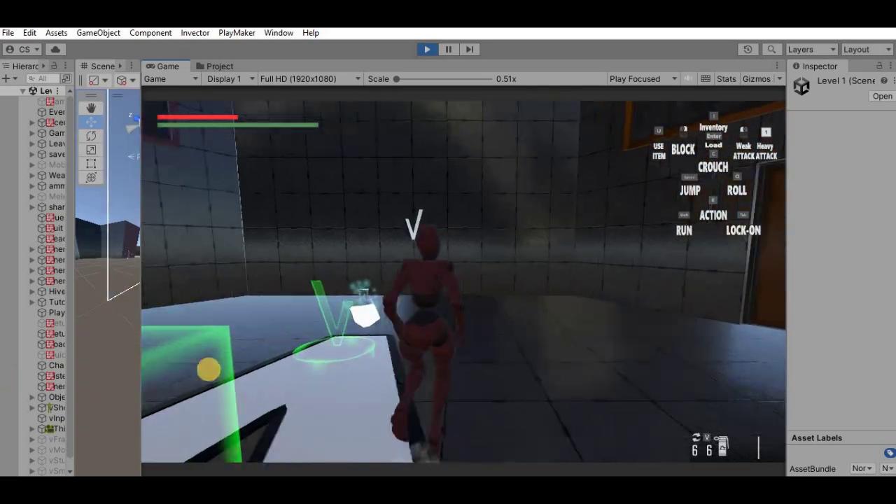
pyautogui.press('w')
pyautogui.press('w')
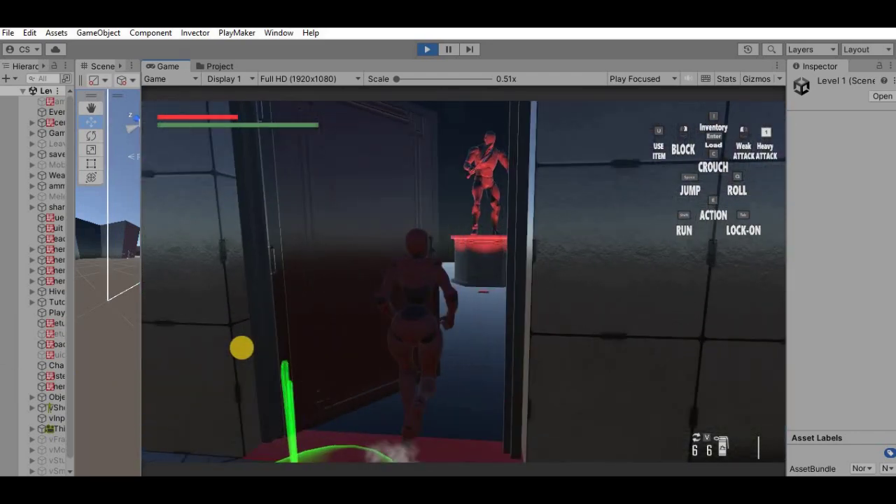
# - Run the character past the statue, up the stairs and between the dark pillars, continuing through the level to the Invector platform
pyautogui.press('w')
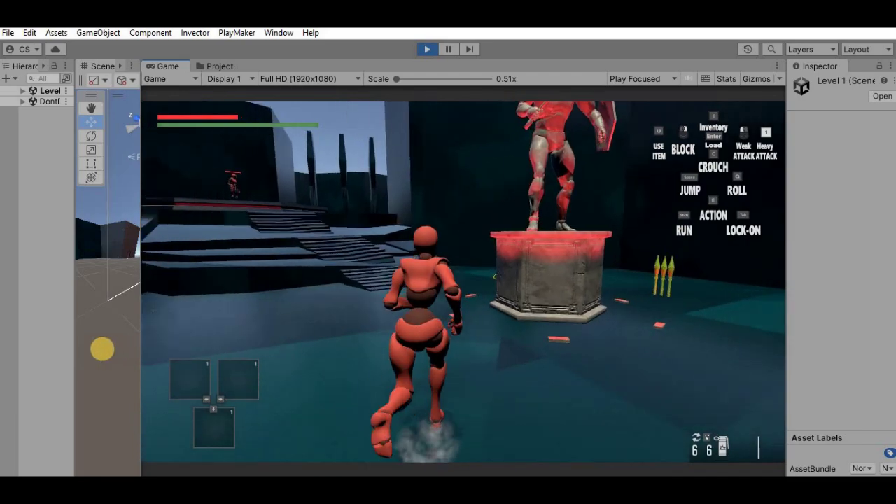
pyautogui.press('w')
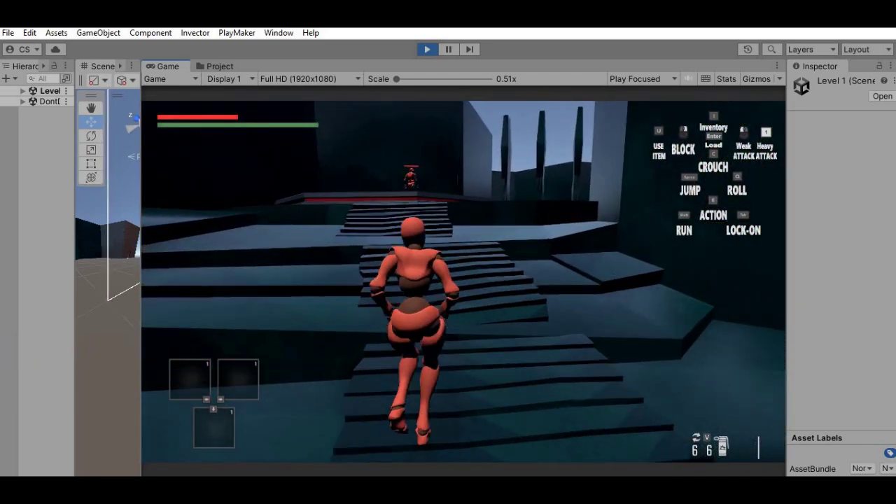
pyautogui.press('w')
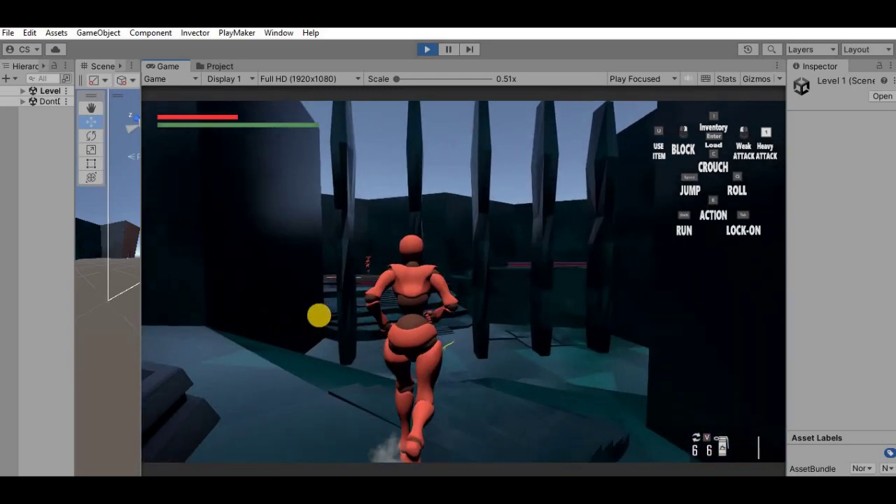
pyautogui.press('w')
pyautogui.press('w')
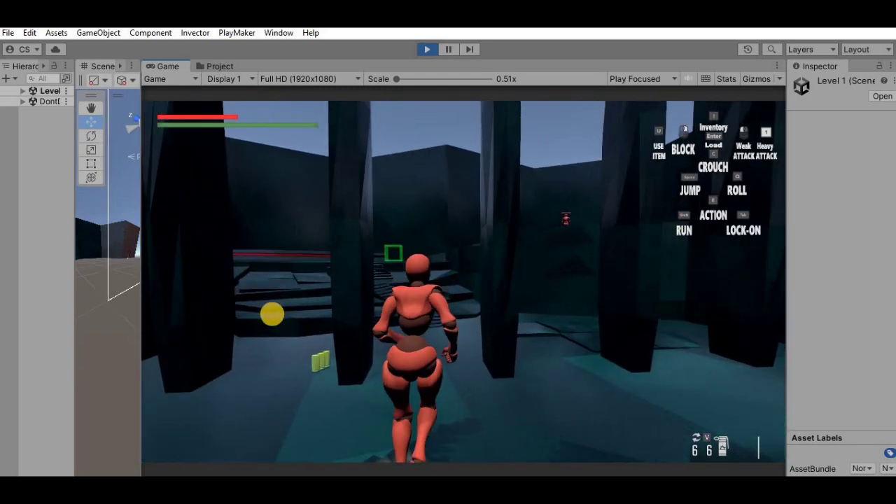
pyautogui.press('w')
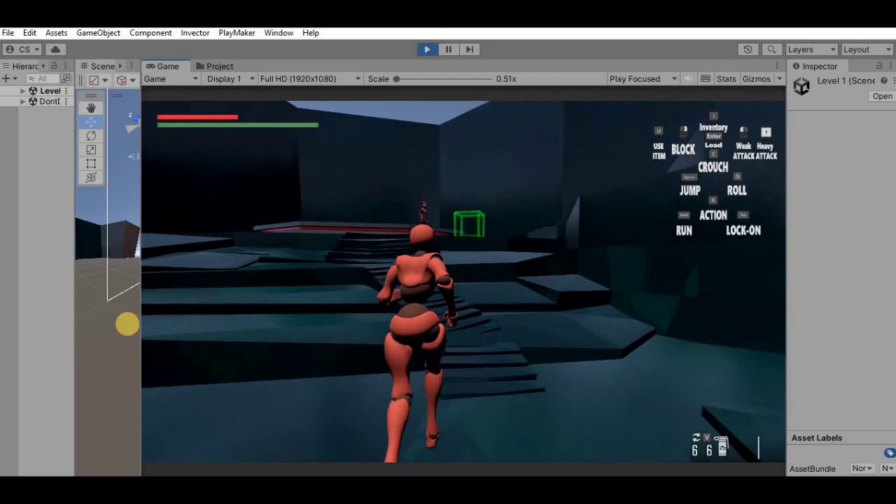
pyautogui.press('w')
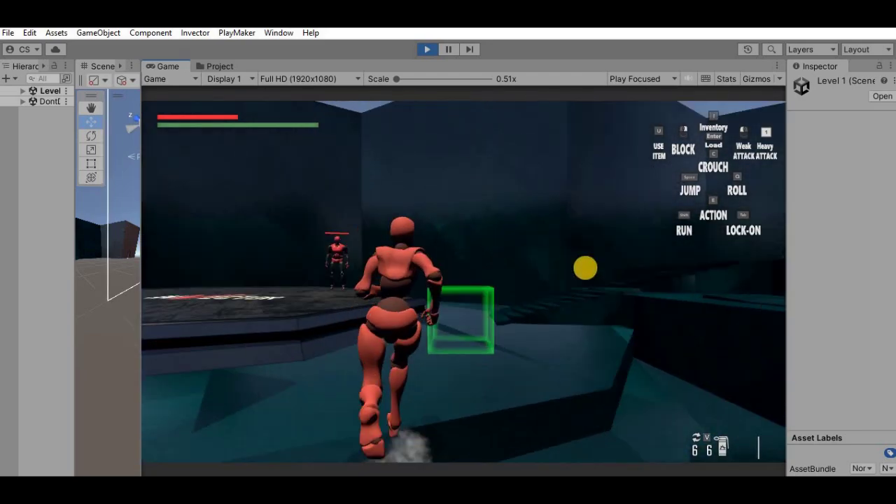
pyautogui.press('w')
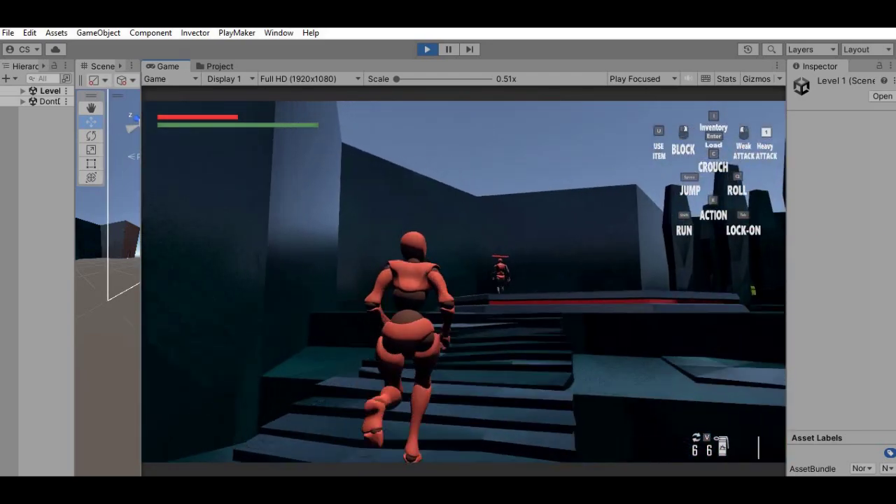
pyautogui.press('w')
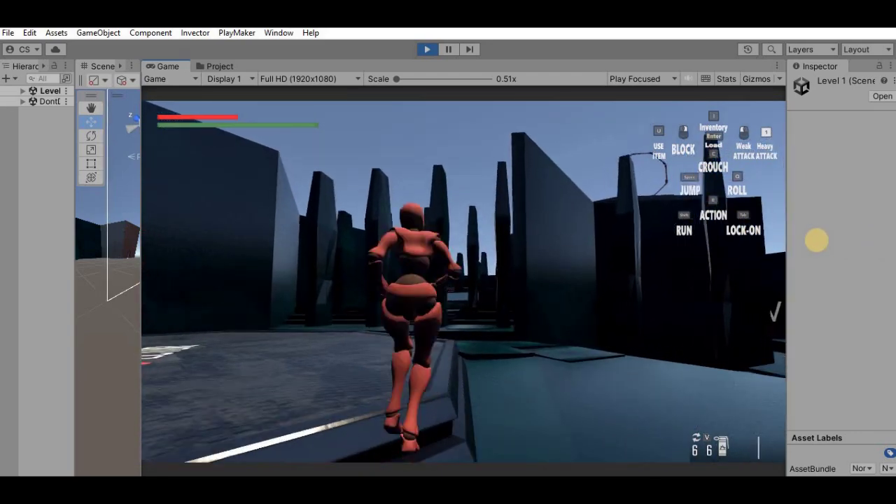
pyautogui.press('w')
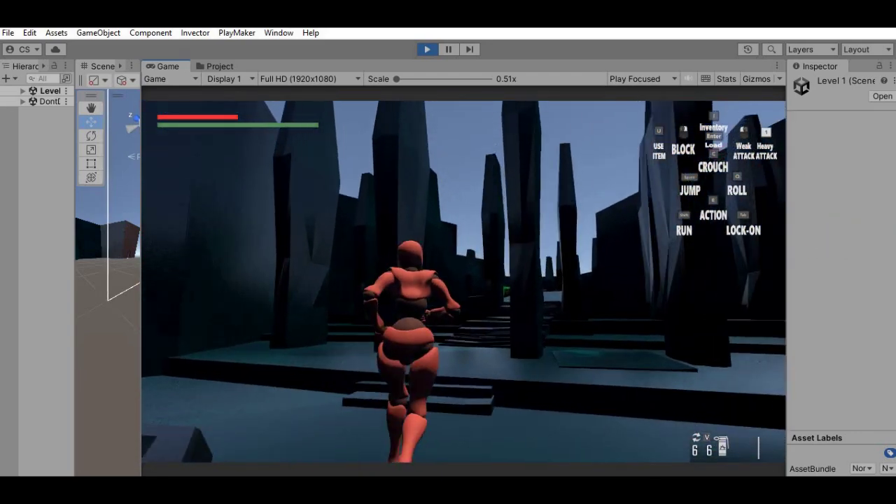
pyautogui.press('w')
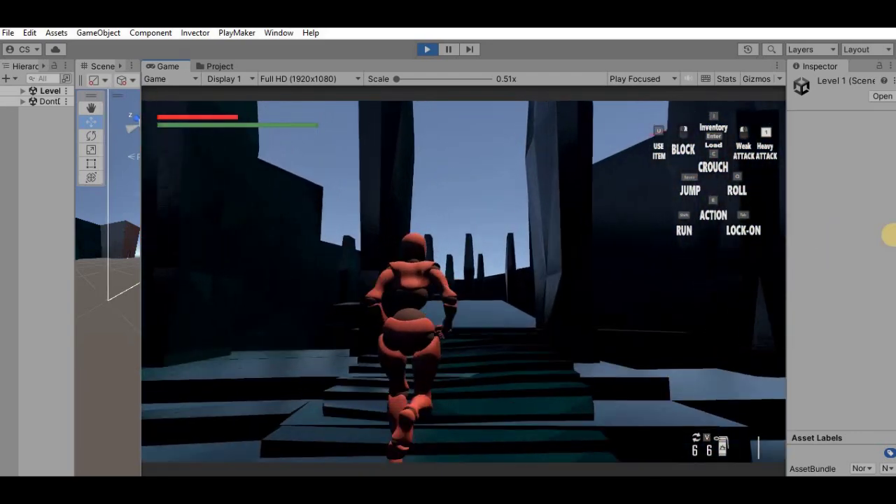
pyautogui.press('w')
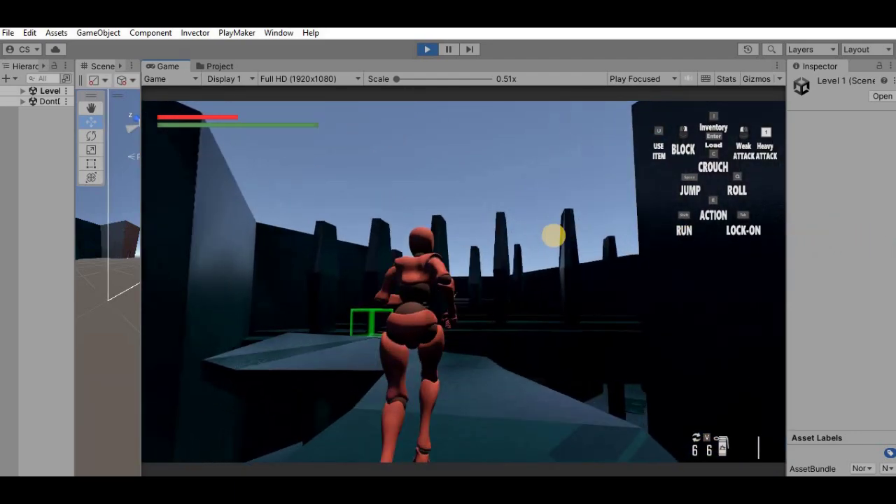
pyautogui.press('w')
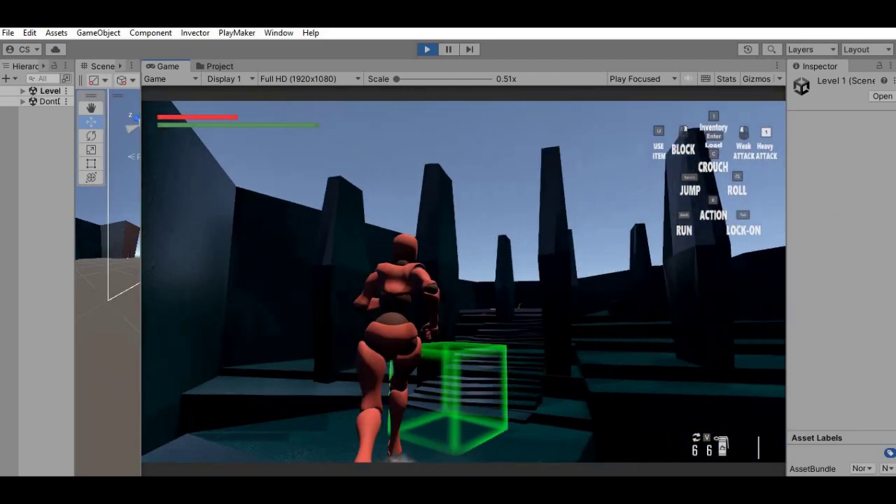
pyautogui.press('w')
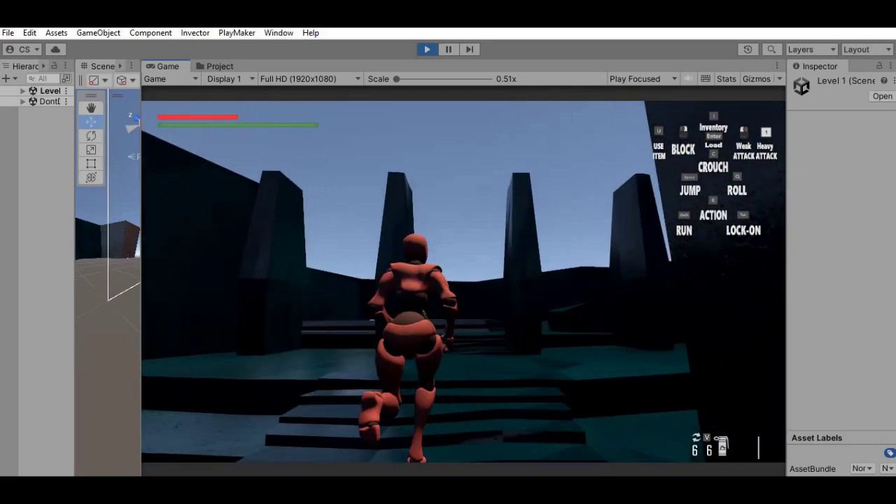
pyautogui.press('w')
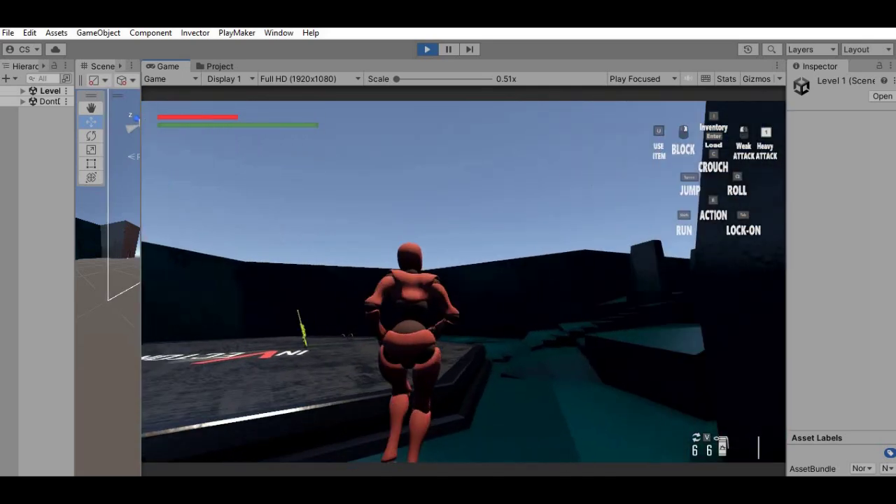
# - Run the character up to the enemy-guarded summit platform and through the red octagonal ring portal into the next level
pyautogui.press('w')
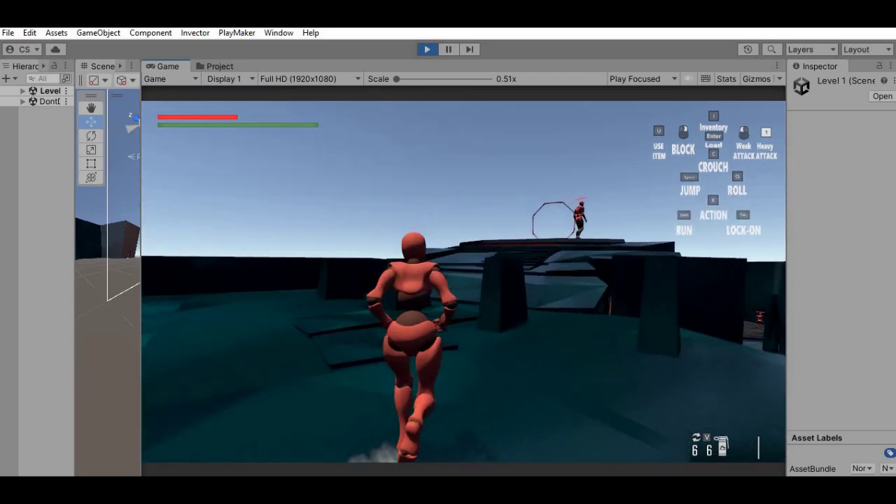
pyautogui.press('w')
pyautogui.press('w')
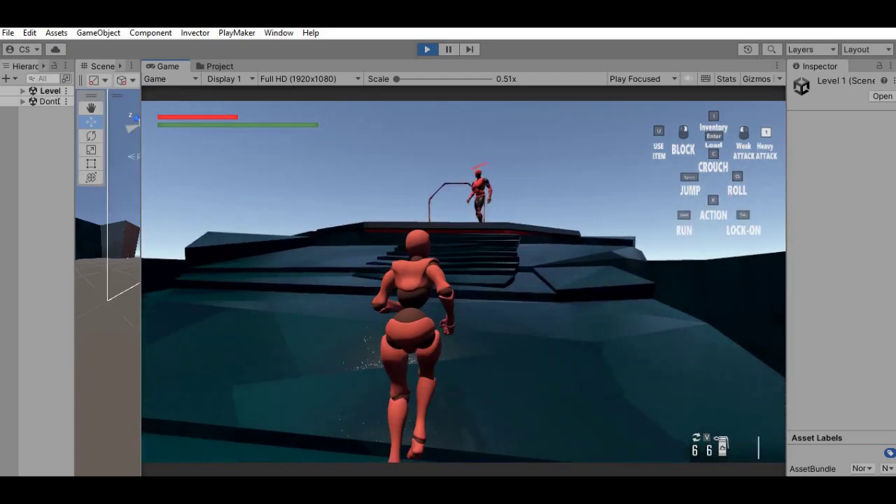
pyautogui.press('w')
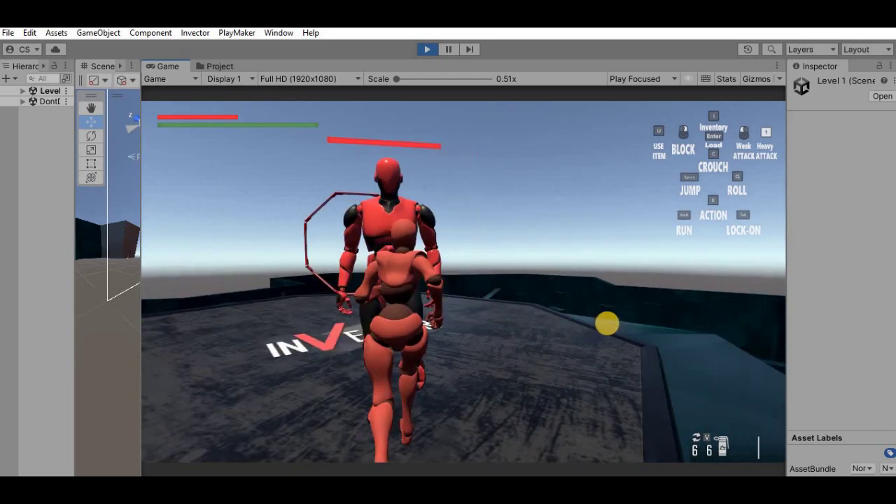
pyautogui.press('w')
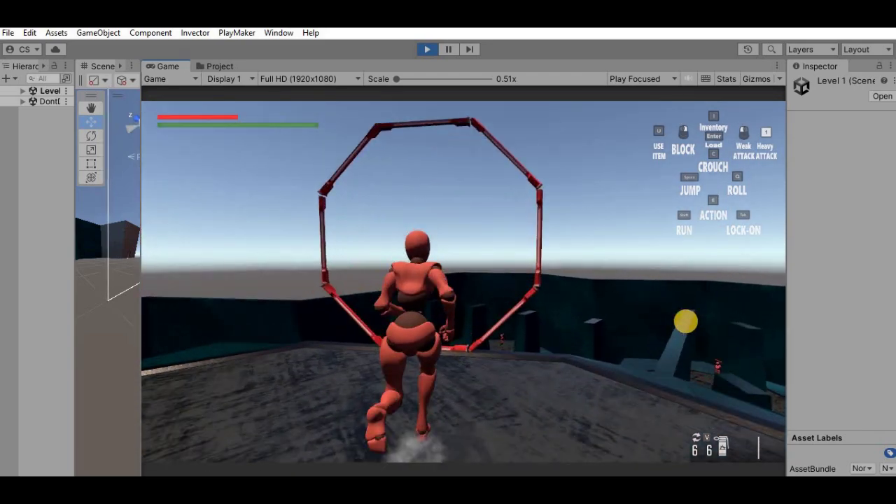
pyautogui.press('w')
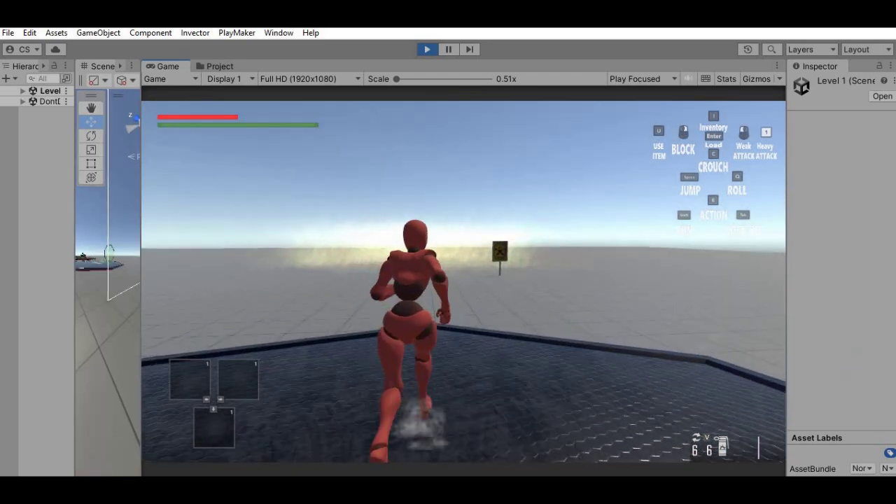